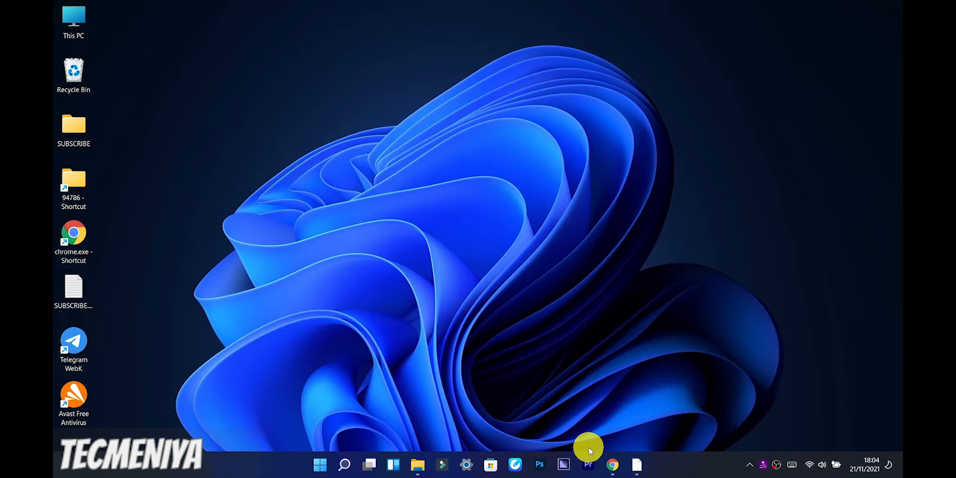
Search Windows for Task Scheduler, open it and move its window higher on the desktop.
{"action": "key", "text": "super+s"}
{"action": "type", "text": "task Manager"}
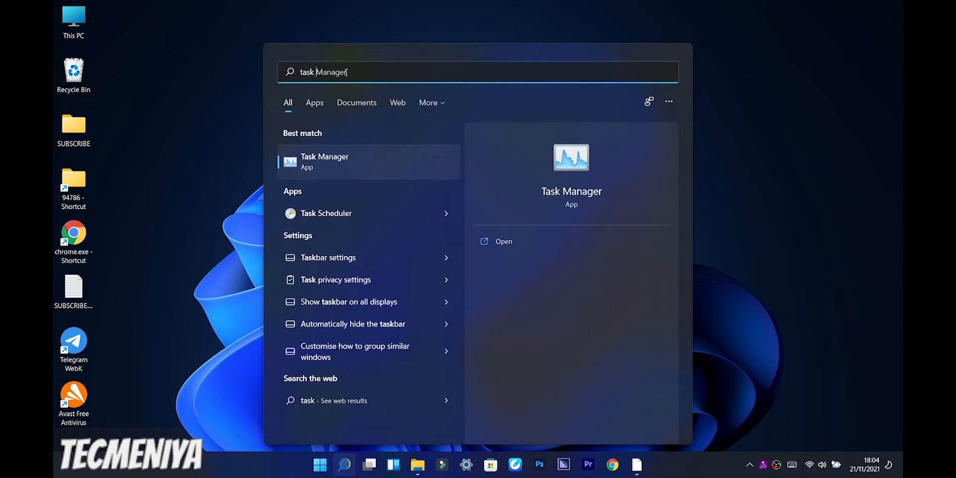
{"action": "type", "text": "s"}
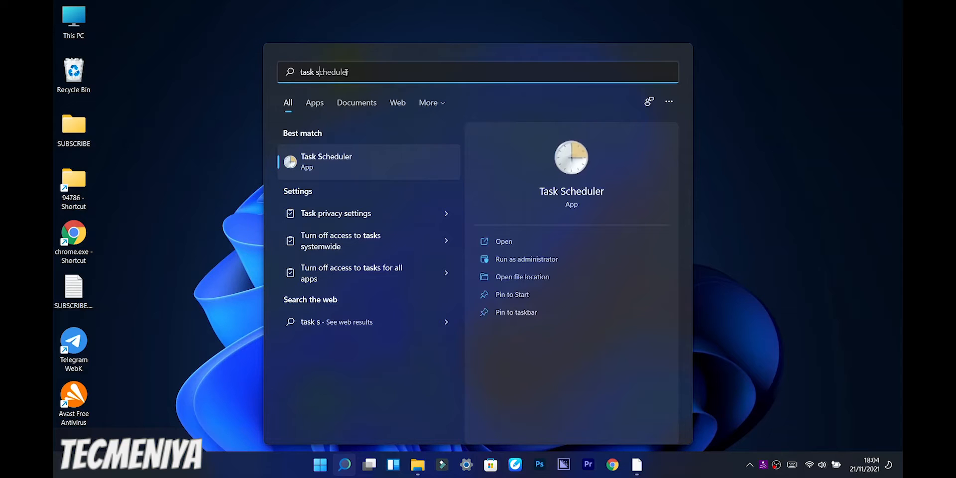
{"action": "type", "text": "ch"}
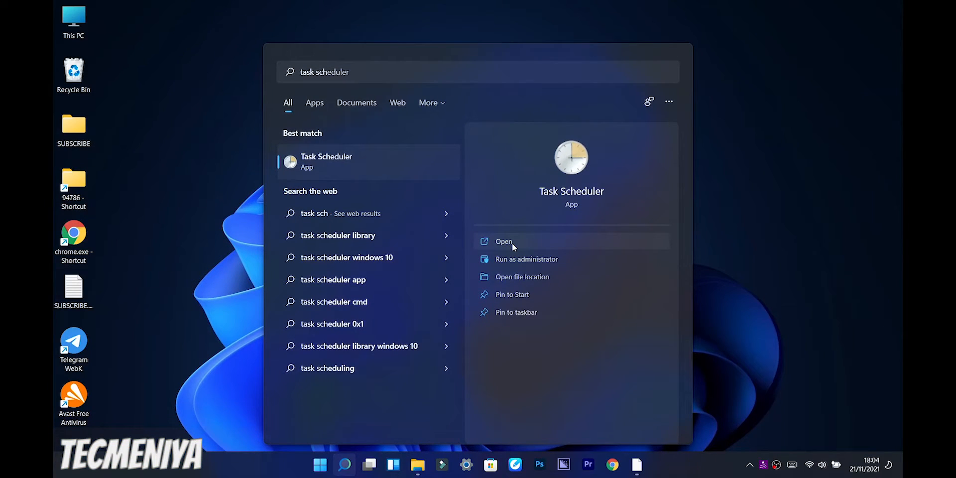
{"action": "left_click", "coordinate": [512, 242]}
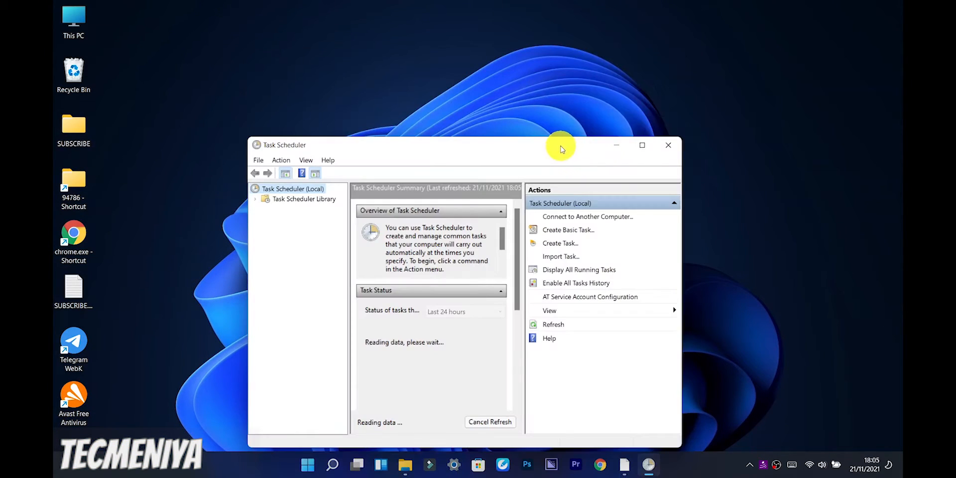
{"action": "left_click_drag", "start_coordinate": [573, 71], "coordinate": [578, 45]}
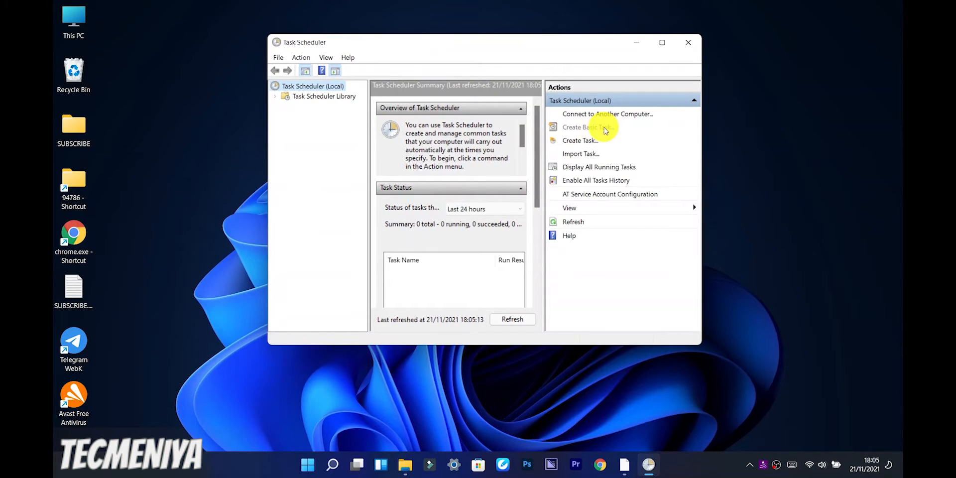
Start a new basic task named "shutdown automatically" and continue to its trigger settings.
{"action": "left_click", "coordinate": [652, 113]}
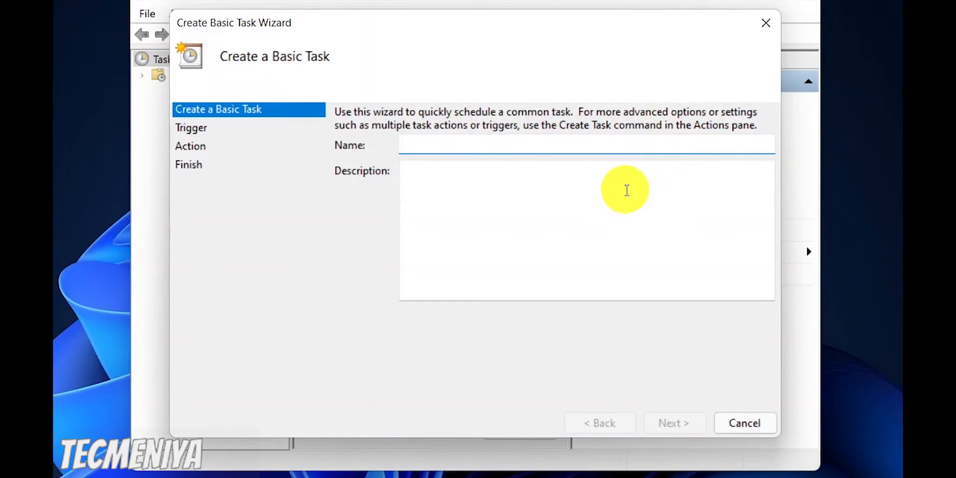
{"action": "type", "text": "sut"}
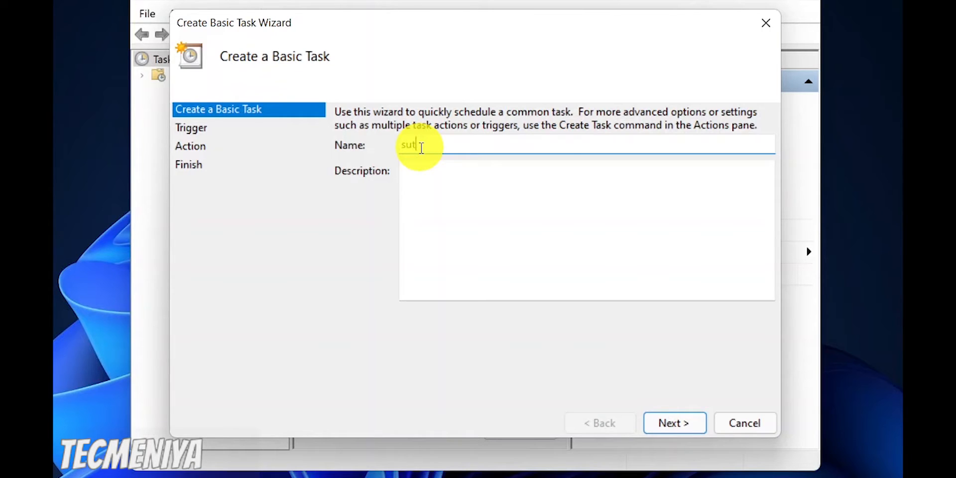
{"action": "key", "text": "BackSpace"}
{"action": "key", "text": "BackSpace"}
{"action": "key", "text": "BackSpace"}
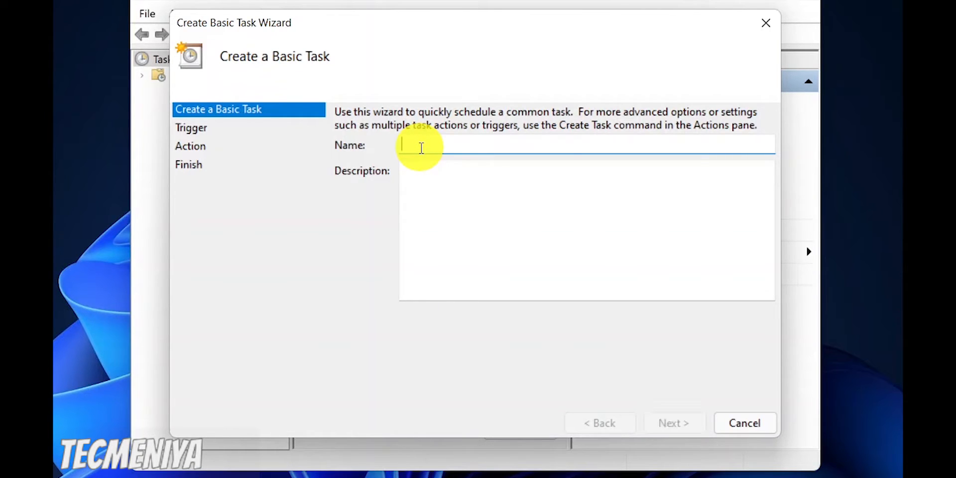
{"action": "type", "text": "shut"}
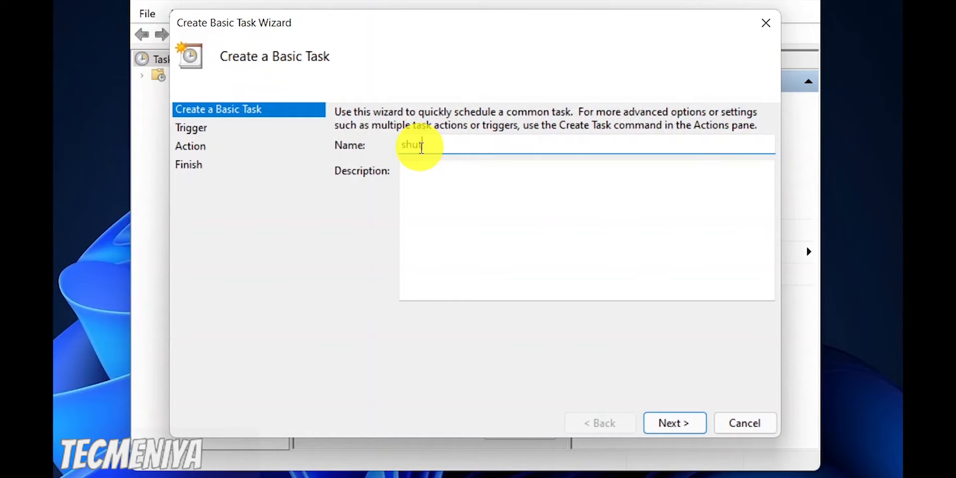
{"action": "type", "text": "down automati"}
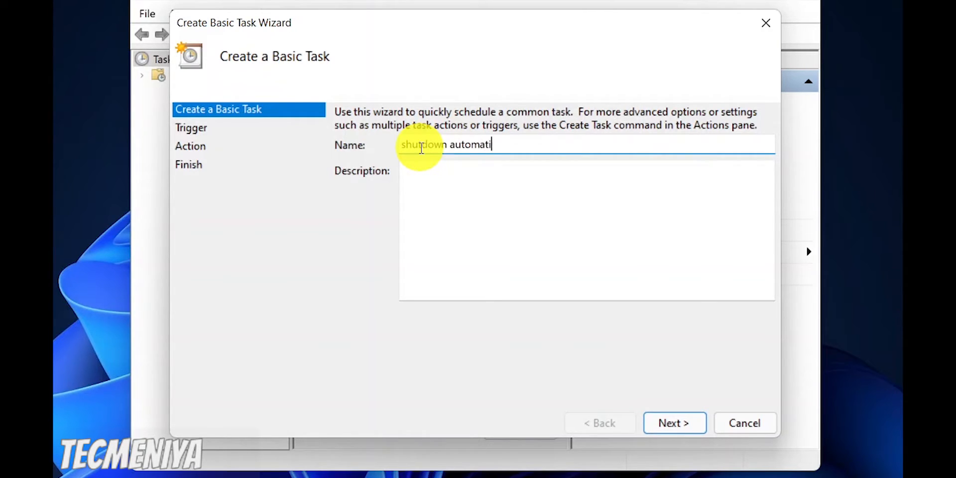
{"action": "type", "text": "cally"}
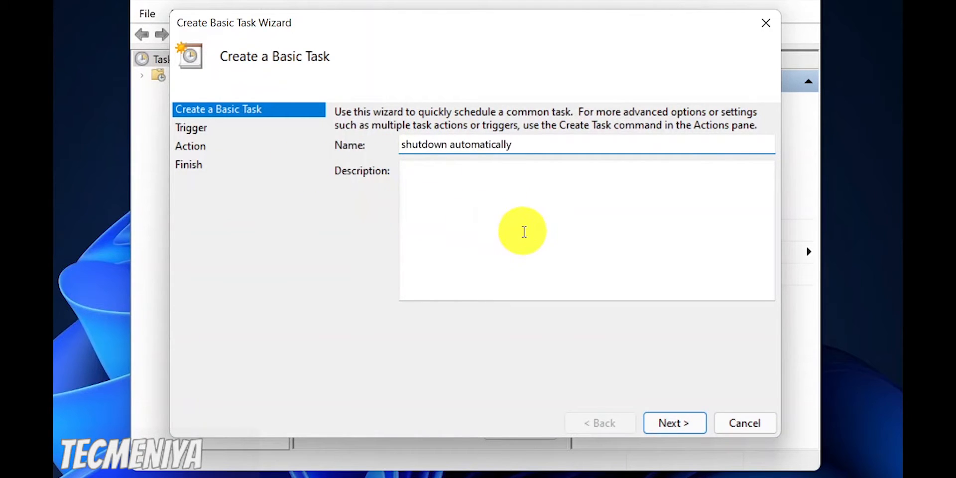
{"action": "left_click", "coordinate": [699, 425]}
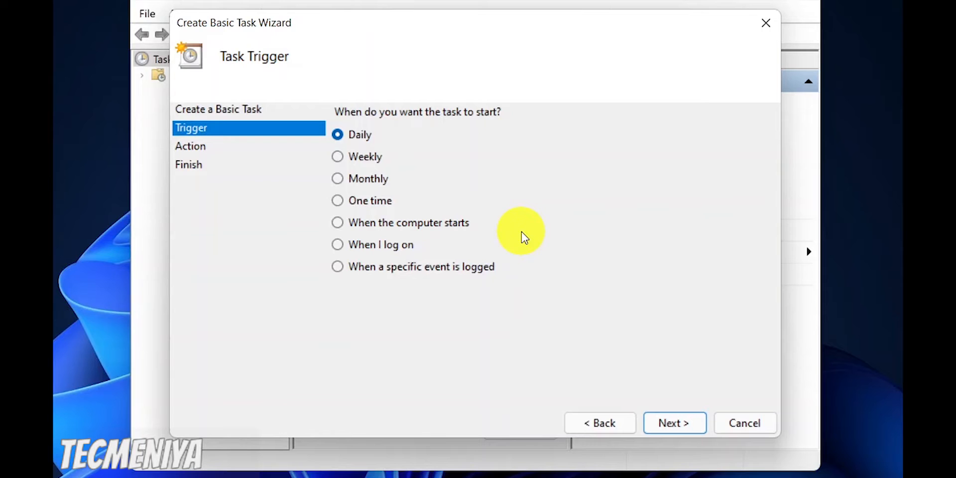
Set the task to trigger one time with a start time of 21:21:21.
{"action": "left_click", "coordinate": [337, 201]}
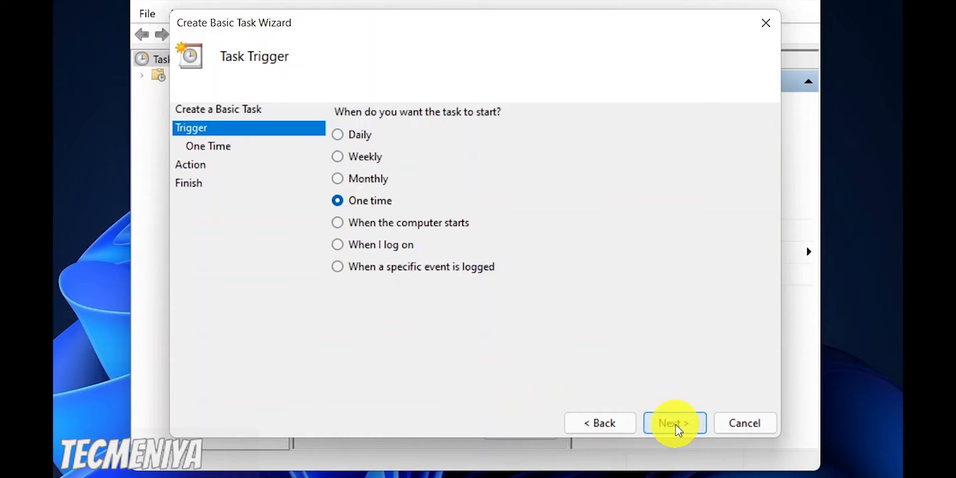
{"action": "left_click", "coordinate": [676, 425]}
{"action": "key", "text": "Tab"}
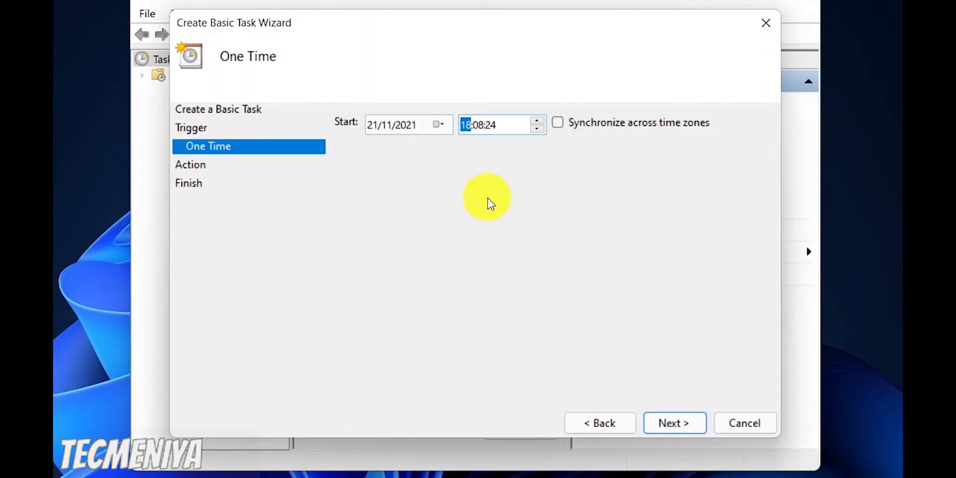
{"action": "type", "text": "21"}
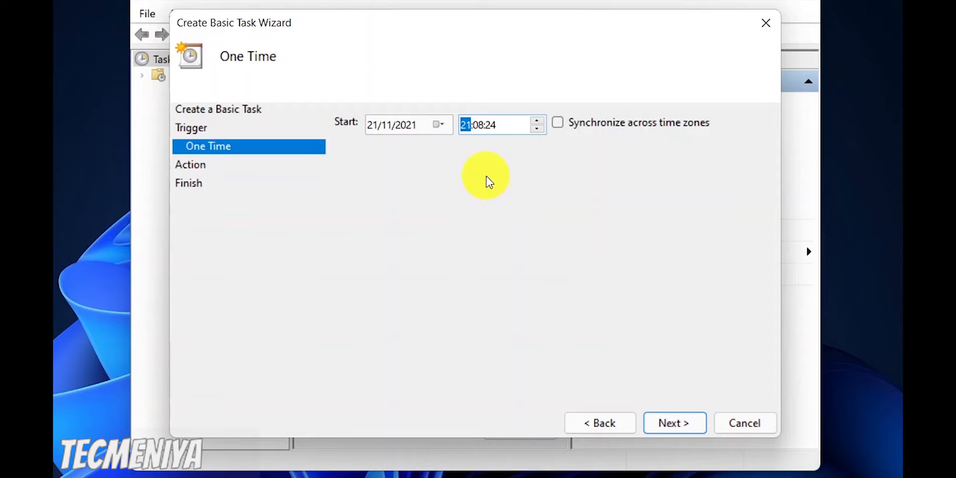
{"action": "type", "text": "3"}
{"action": "type", "text": "21"}
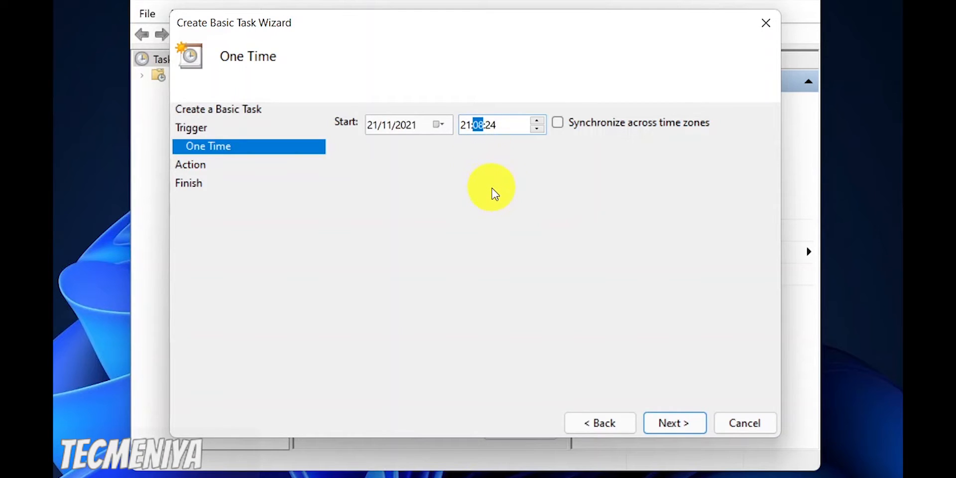
{"action": "type", "text": "21"}
{"action": "type", "text": "21"}
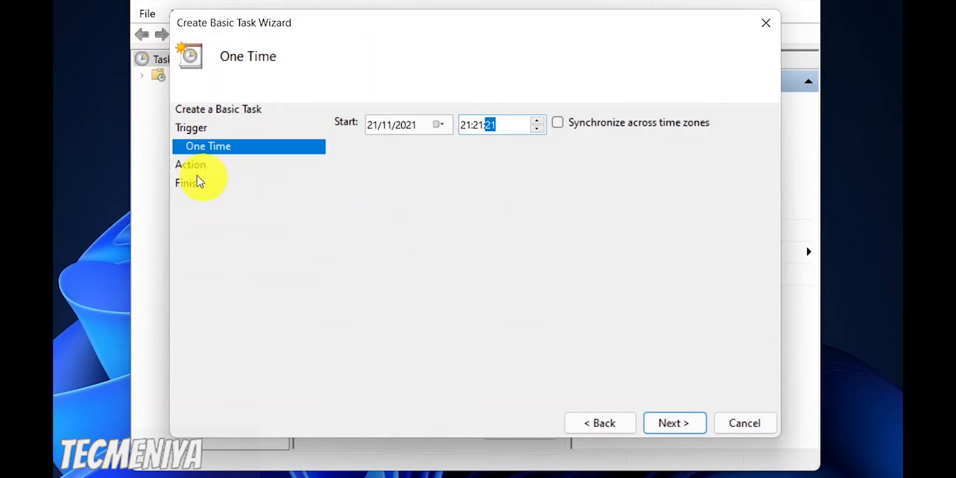
{"action": "left_click", "coordinate": [660, 424]}
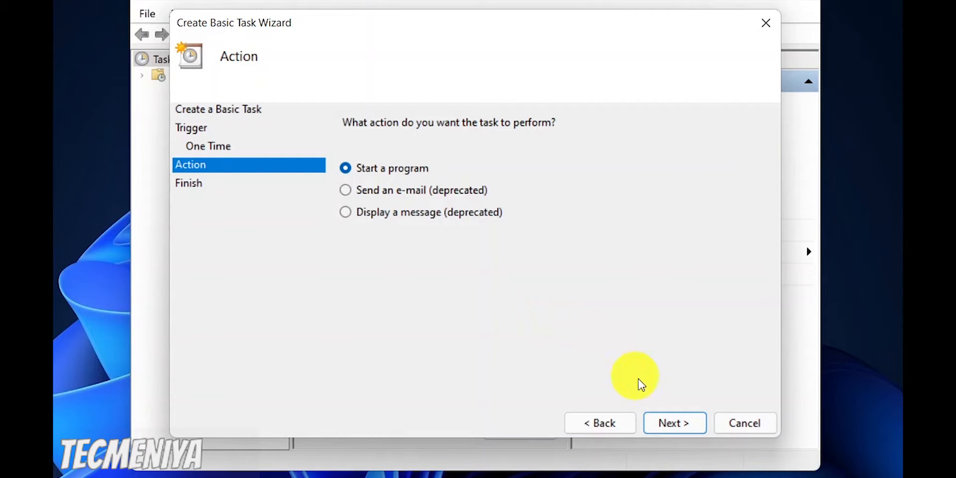
Keep Start a program as the action and choose shutdown.exe from the System32 folder as the program.
{"action": "left_click", "coordinate": [676, 432]}
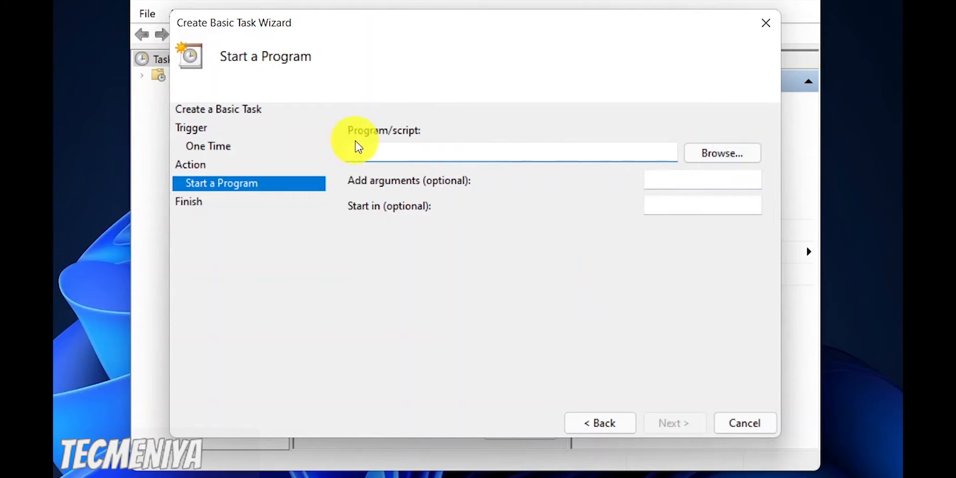
{"action": "left_click", "coordinate": [713, 157]}
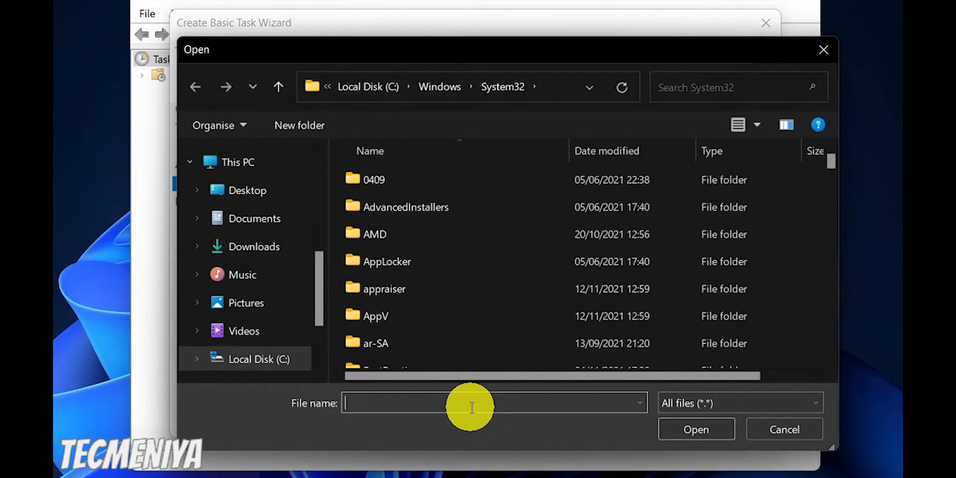
{"action": "type", "text": "shut"}
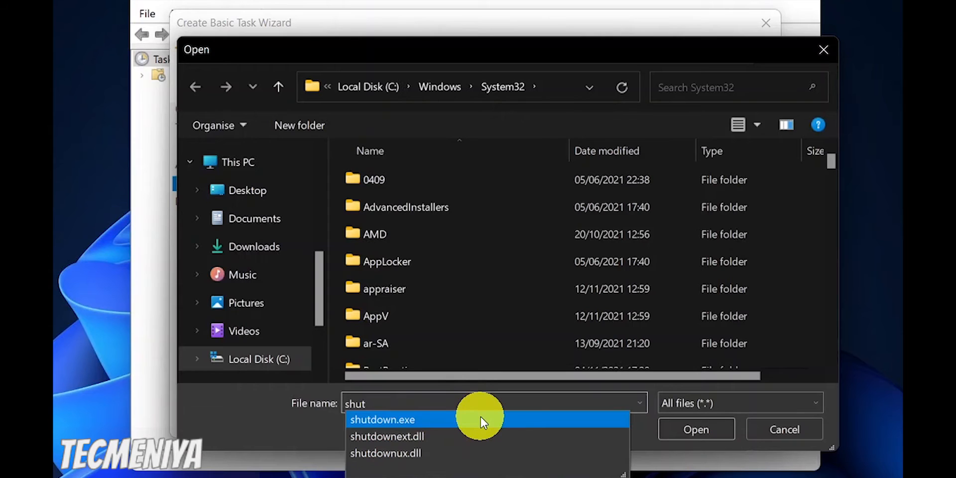
{"action": "left_click", "coordinate": [480, 420]}
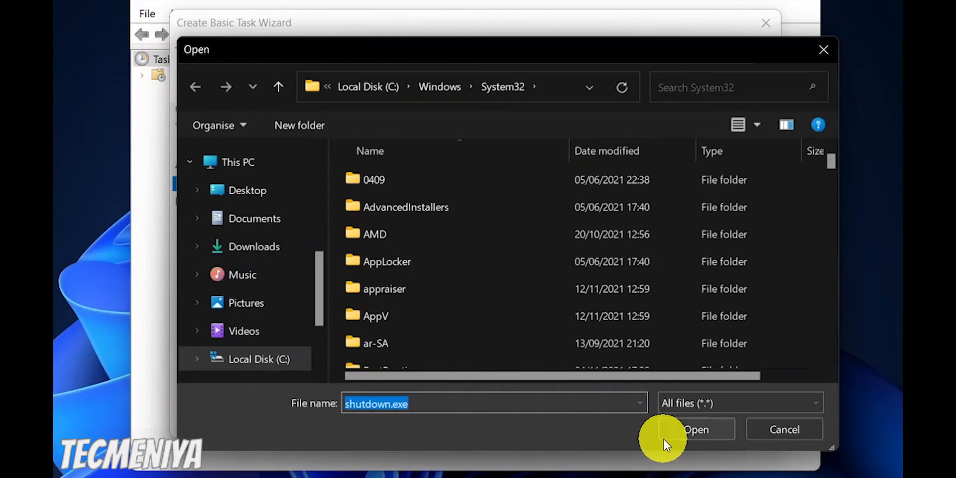
{"action": "left_click", "coordinate": [690, 433]}
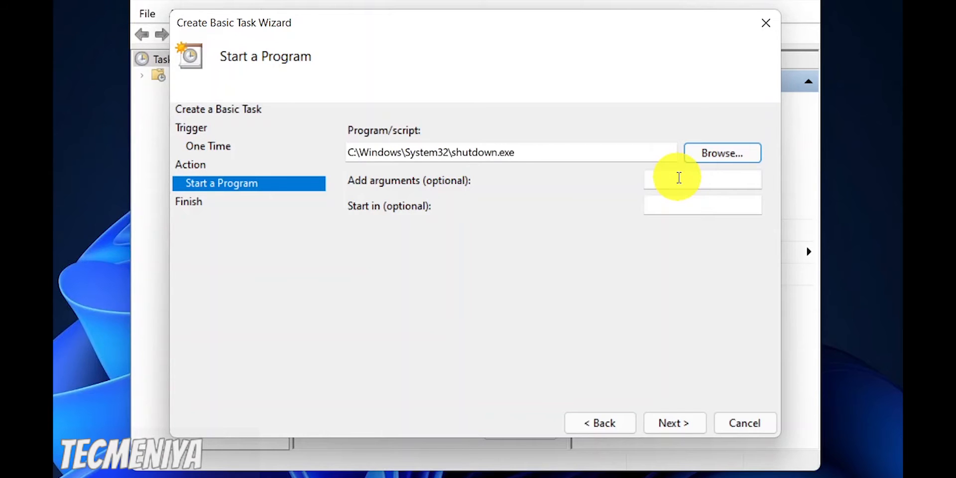
Enter -s -t 300 as the arguments for the shutdown program.
{"action": "left_click", "coordinate": [679, 178]}
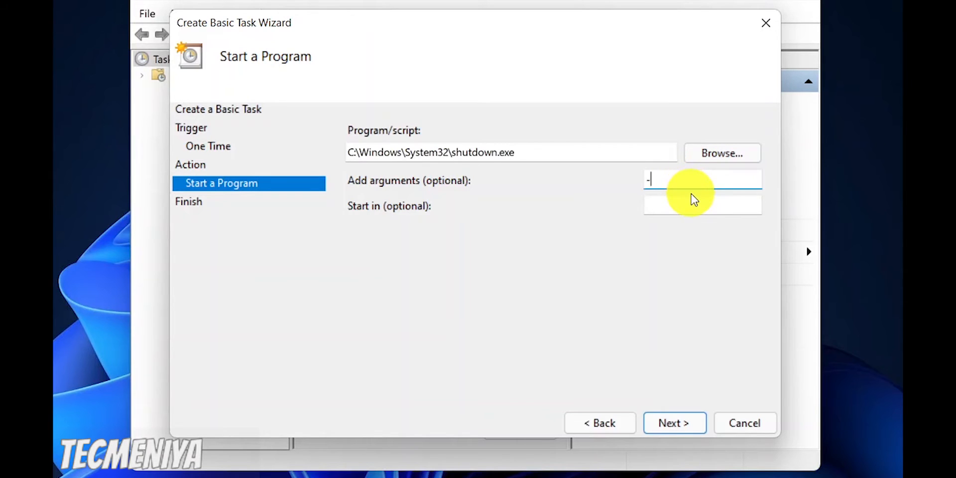
{"action": "type", "text": "-"}
{"action": "type", "text": "s"}
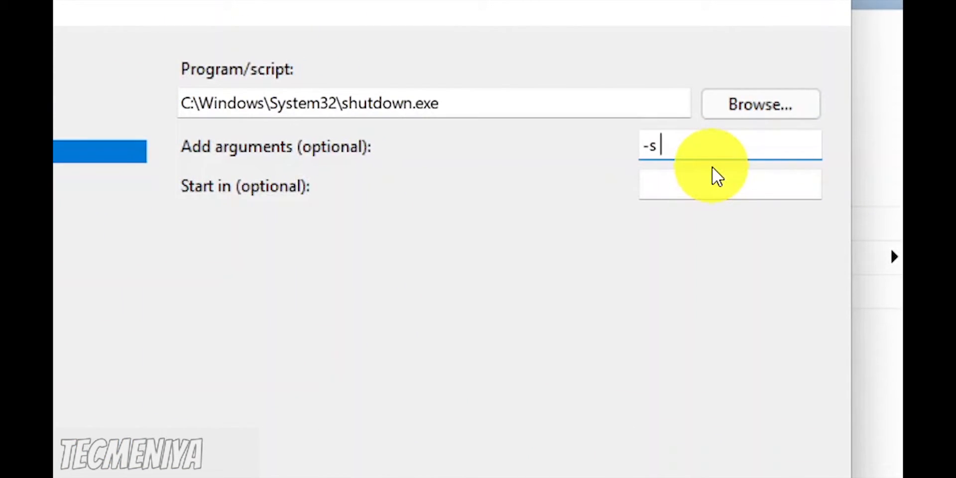
{"action": "type", "text": " -t"}
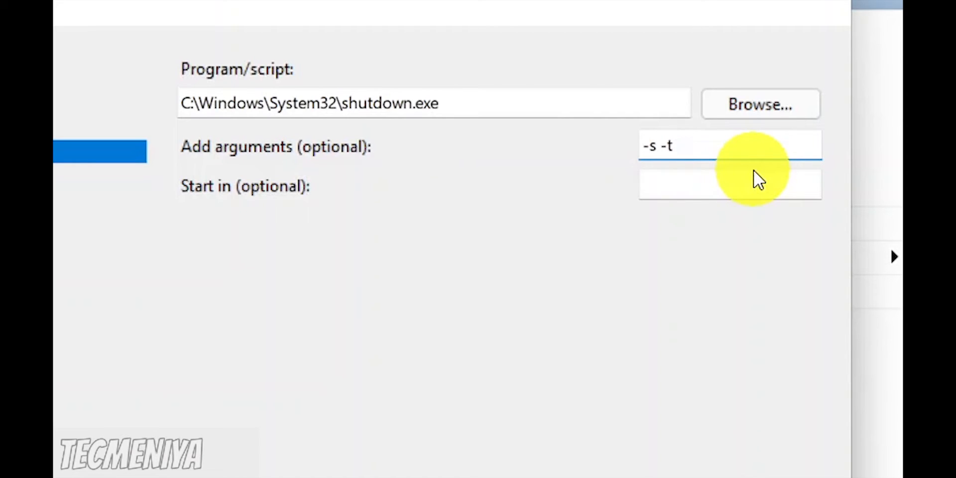
{"action": "type", "text": " 0"}
{"action": "key", "text": "BackSpace"}
{"action": "type", "text": "300"}
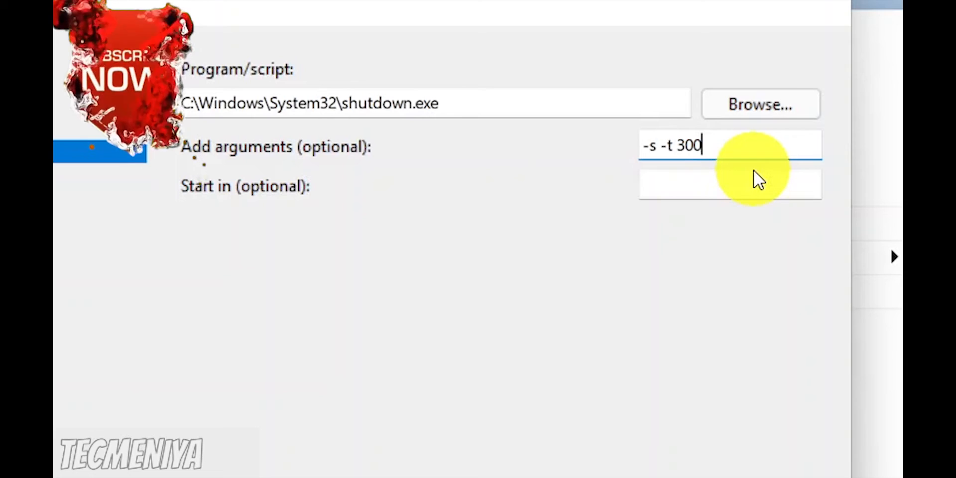
Change the arguments to -s -t 60 and finish creating the task.
{"action": "key", "text": "BackSpace"}
{"action": "key", "text": "BackSpace"}
{"action": "key", "text": "BackSpace"}
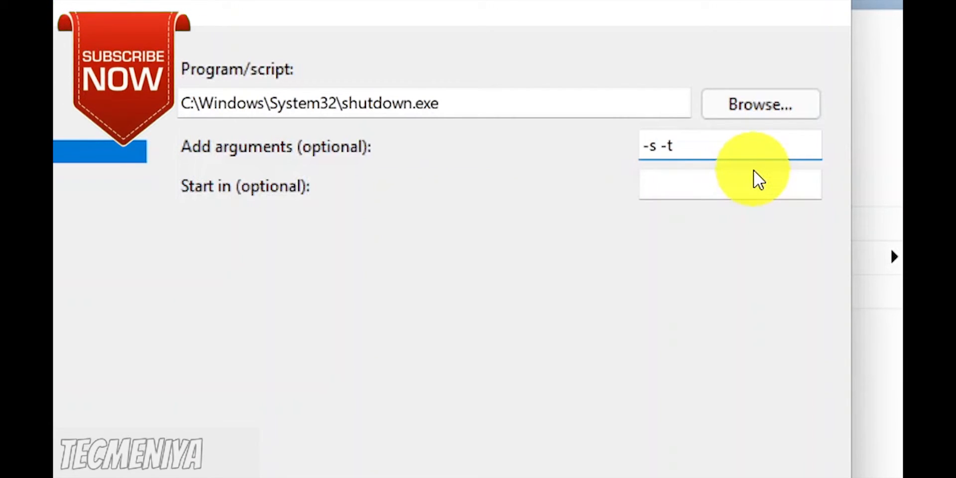
{"action": "type", "text": "60"}
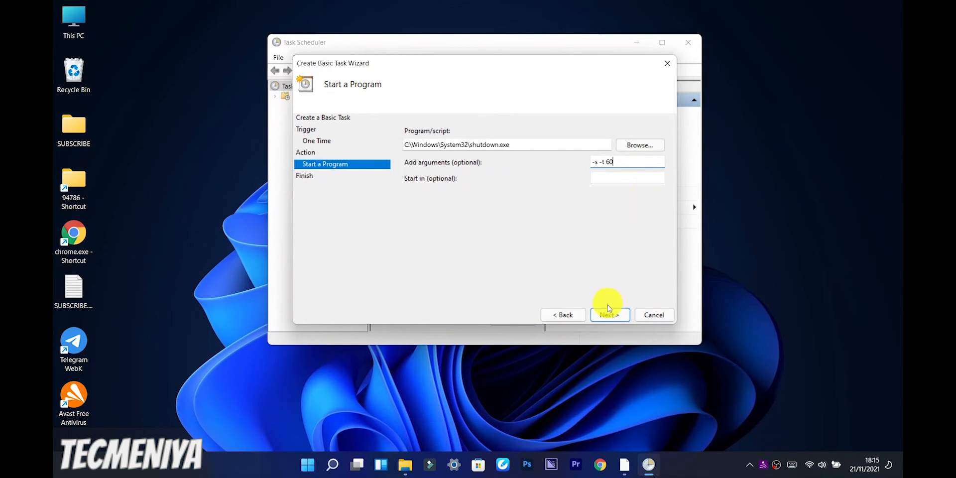
{"action": "left_click", "coordinate": [602, 319]}
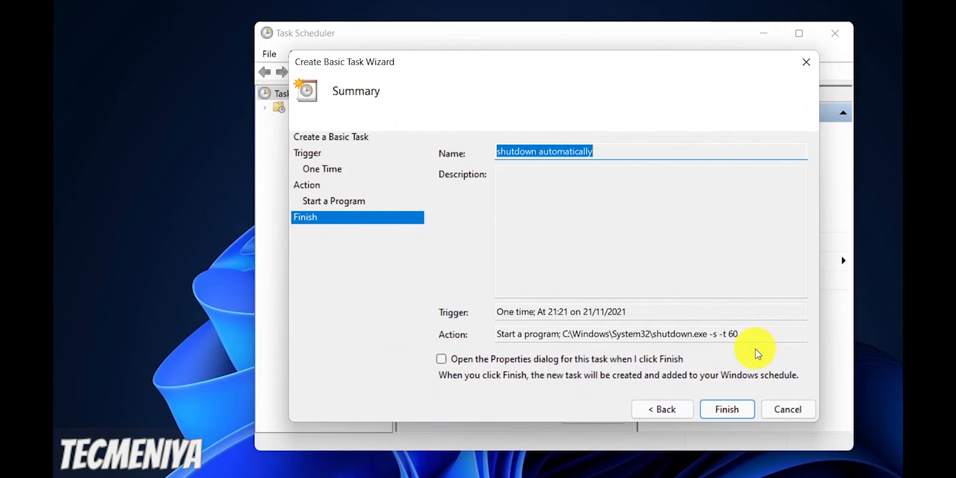
{"action": "left_click", "coordinate": [745, 411]}
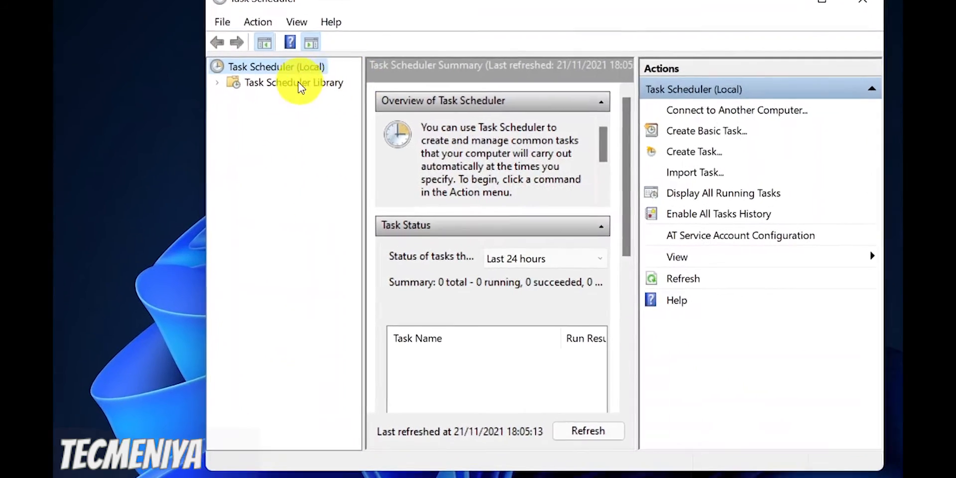
Delete the "shutdown automatically" task from the Task Scheduler Library, confirm the deletion and close Task Scheduler.
{"action": "left_click", "coordinate": [300, 86]}
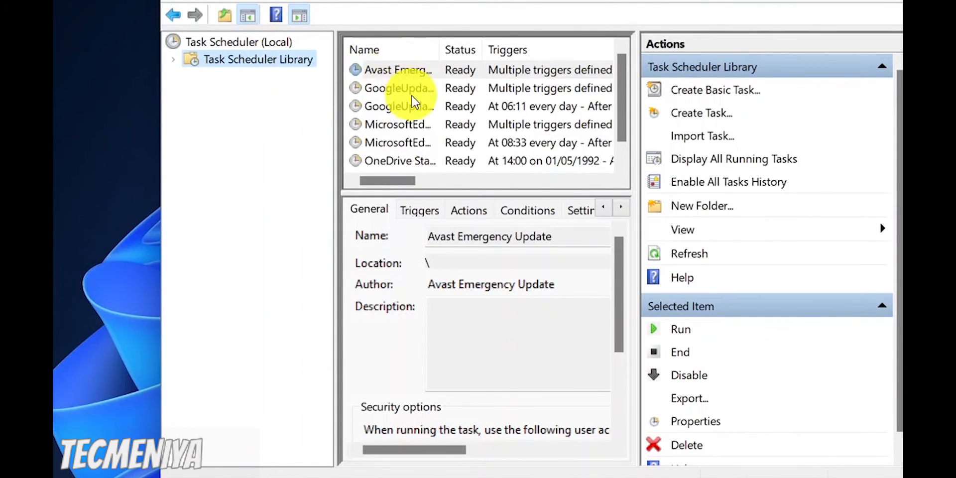
{"action": "left_click_drag", "start_coordinate": [624, 99], "coordinate": [627, 112]}
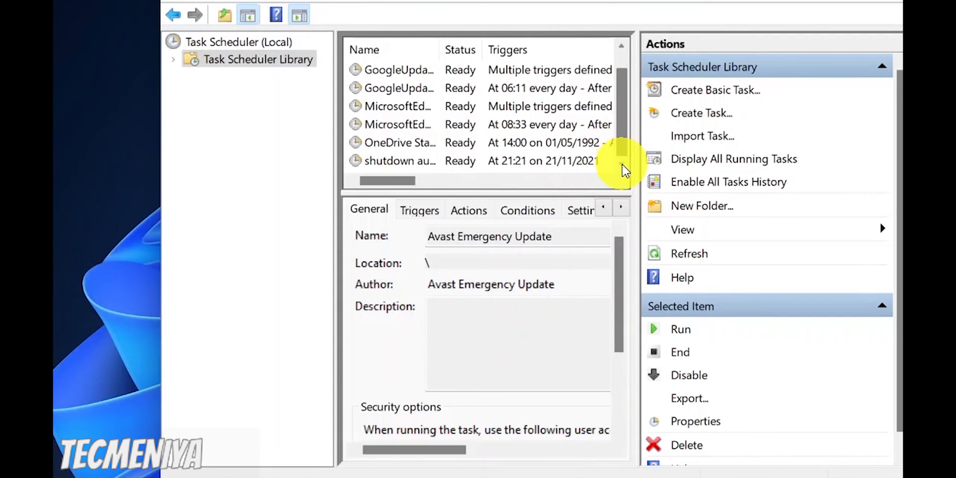
{"action": "left_click", "coordinate": [417, 162]}
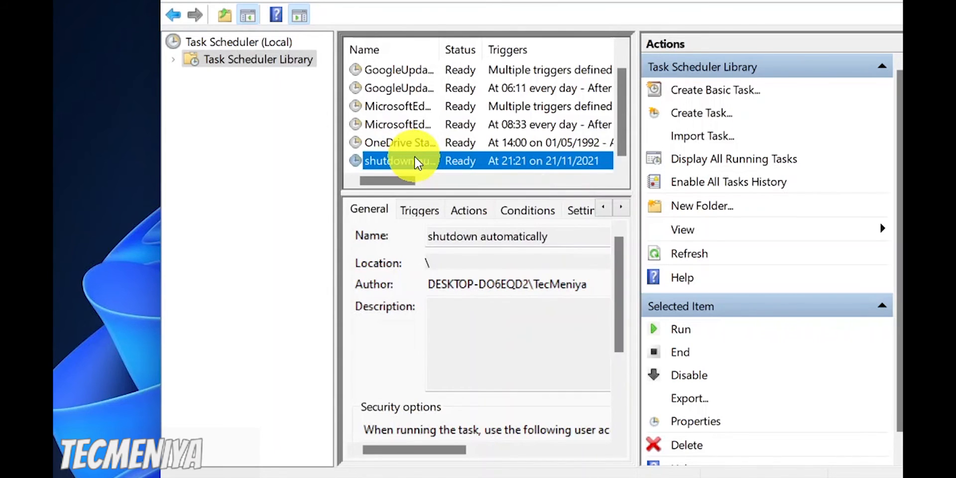
{"action": "right_click", "coordinate": [418, 162]}
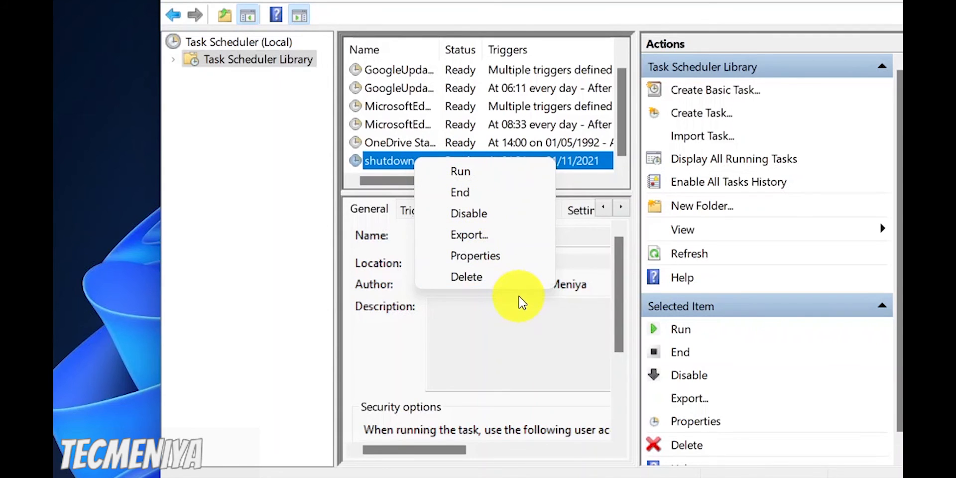
{"action": "left_click", "coordinate": [468, 277]}
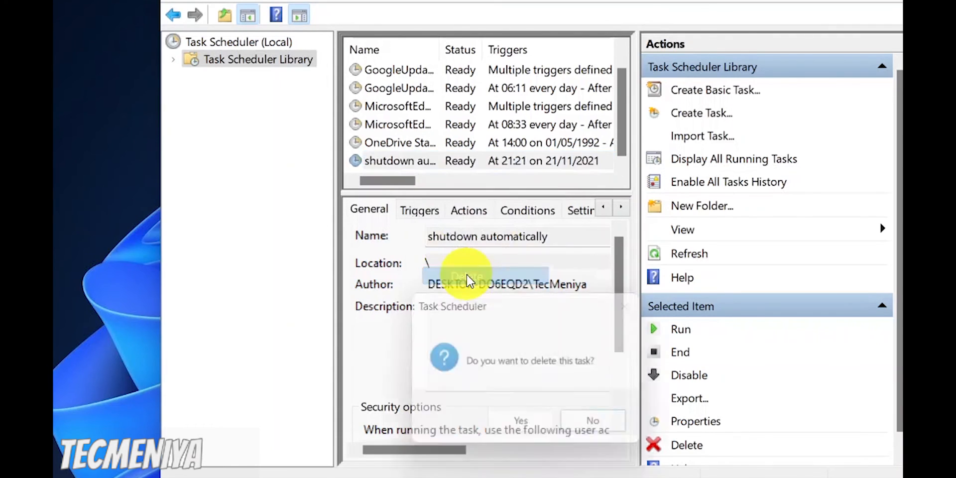
{"action": "left_click", "coordinate": [541, 429]}
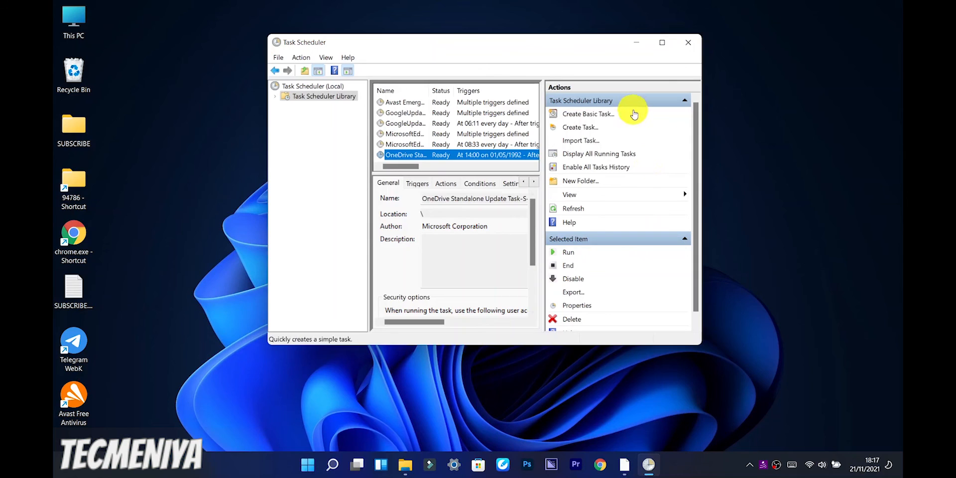
{"action": "left_click", "coordinate": [686, 44]}
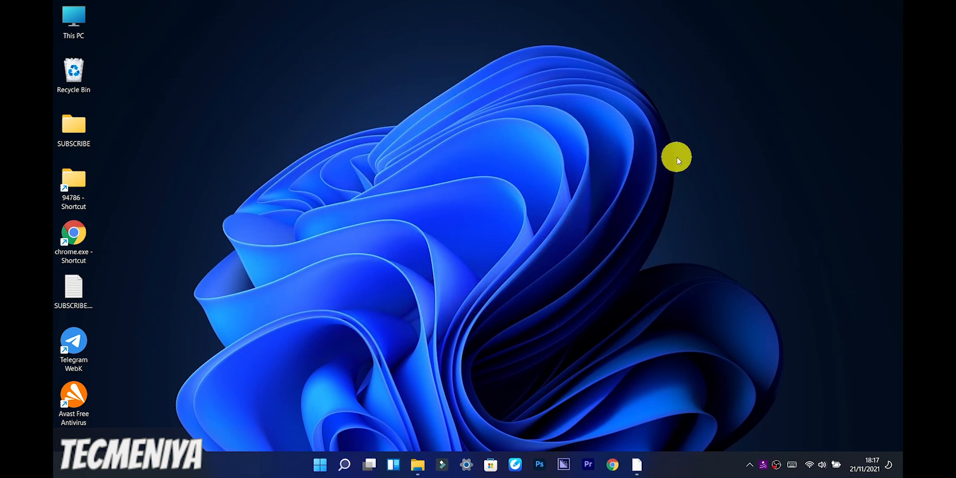